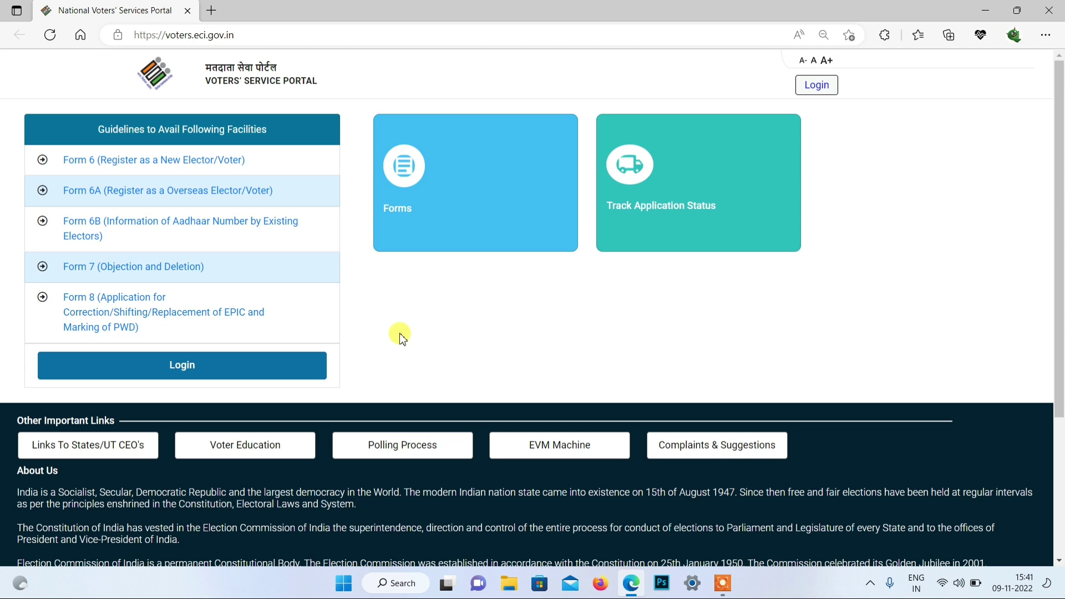
- Log in to the voter portal and open Form 6 for registering as a new voter
click(186, 364)
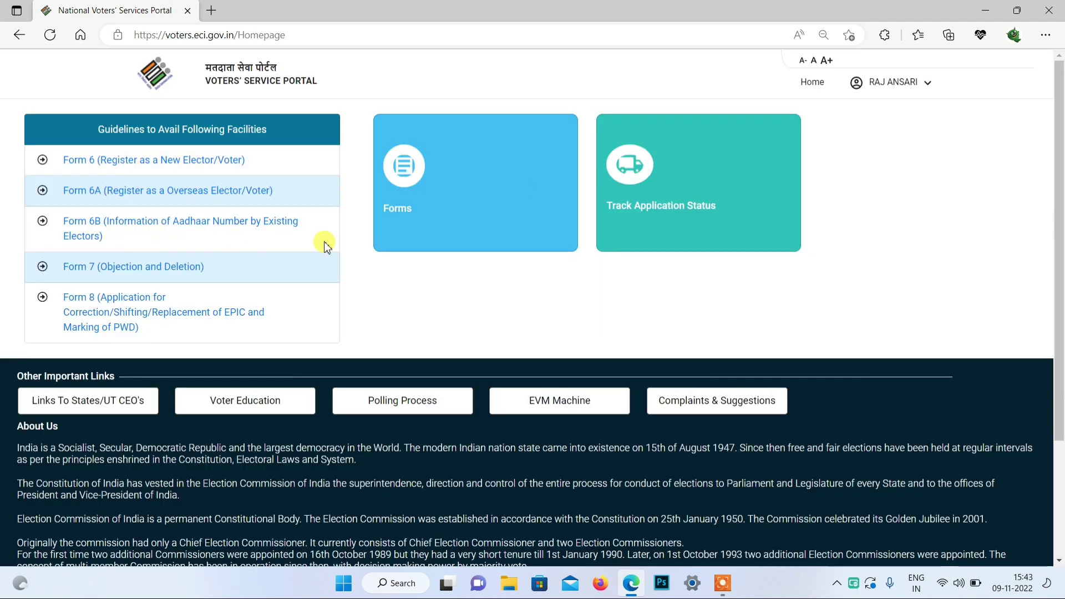
click(868, 83)
click(415, 172)
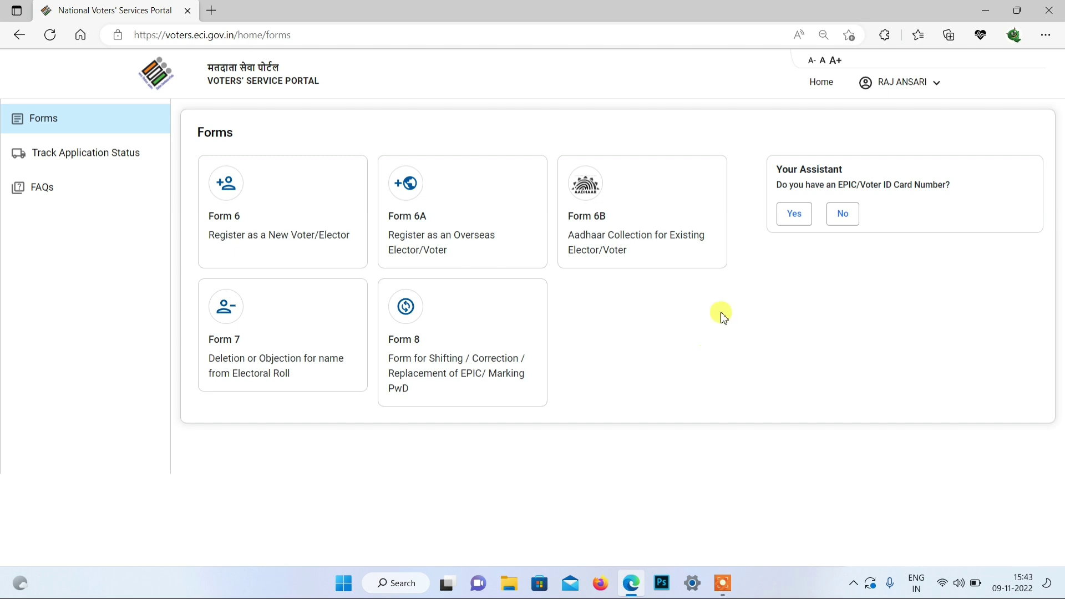
click(244, 187)
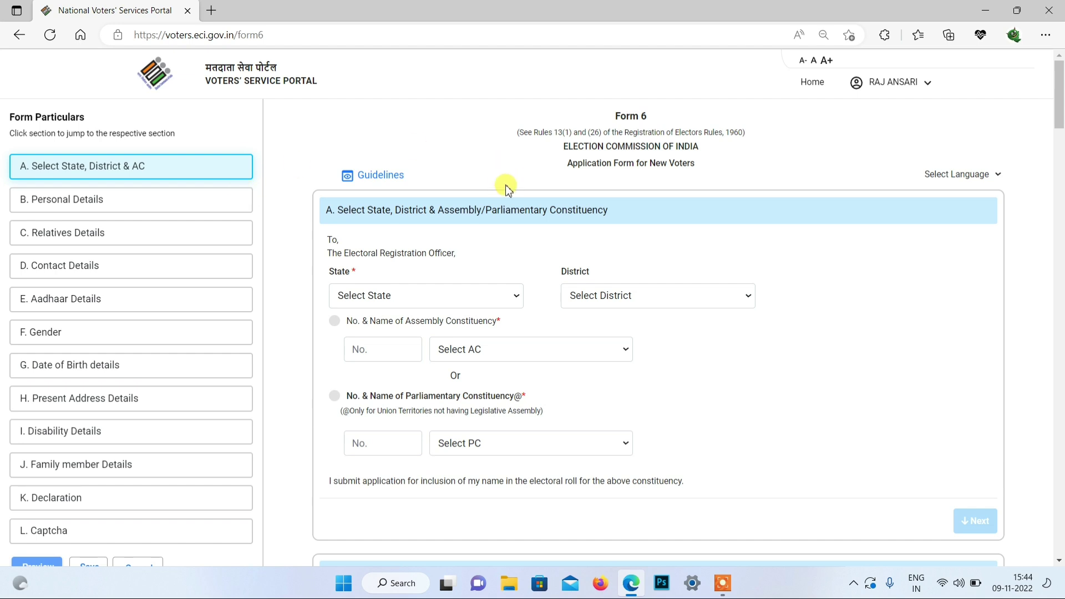
- Look through all sections of Form 6, from the state and district selection to the captcha
scroll(505, 184, down, 3)
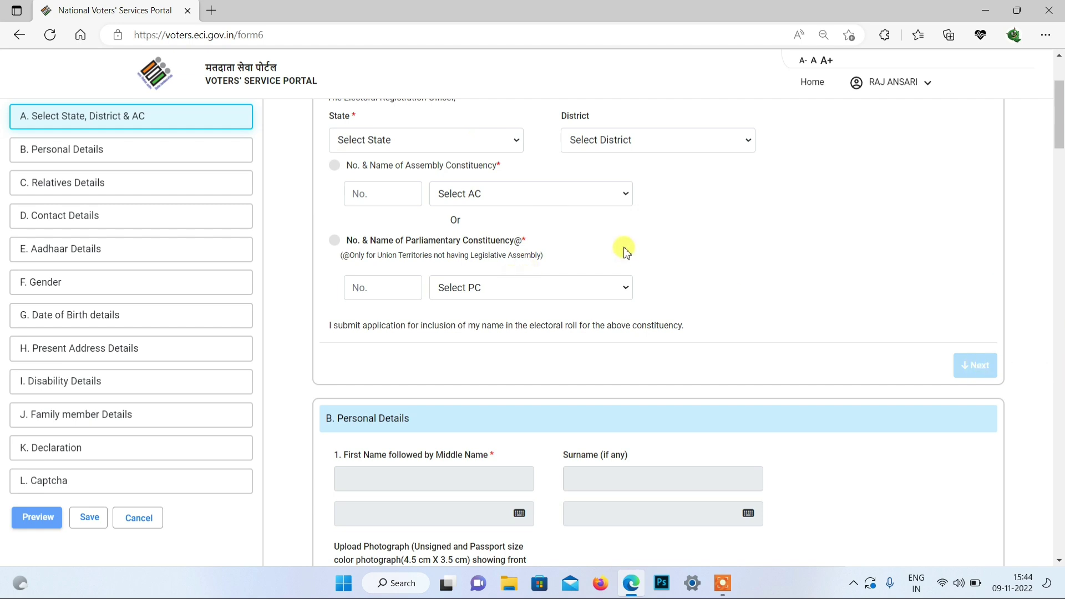
scroll(743, 283, up, 1)
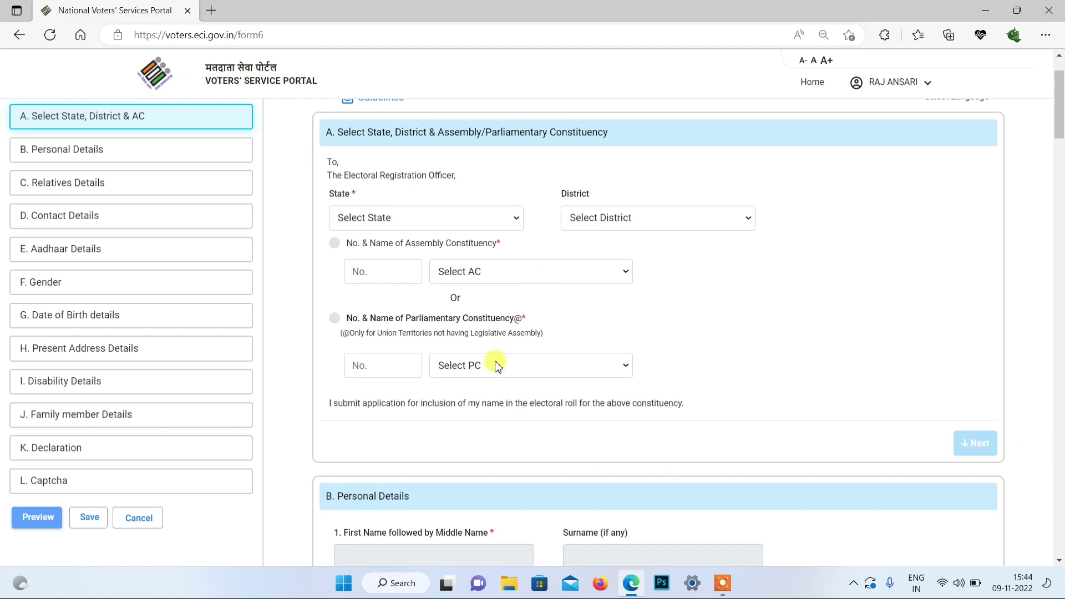
scroll(497, 366, up, 1)
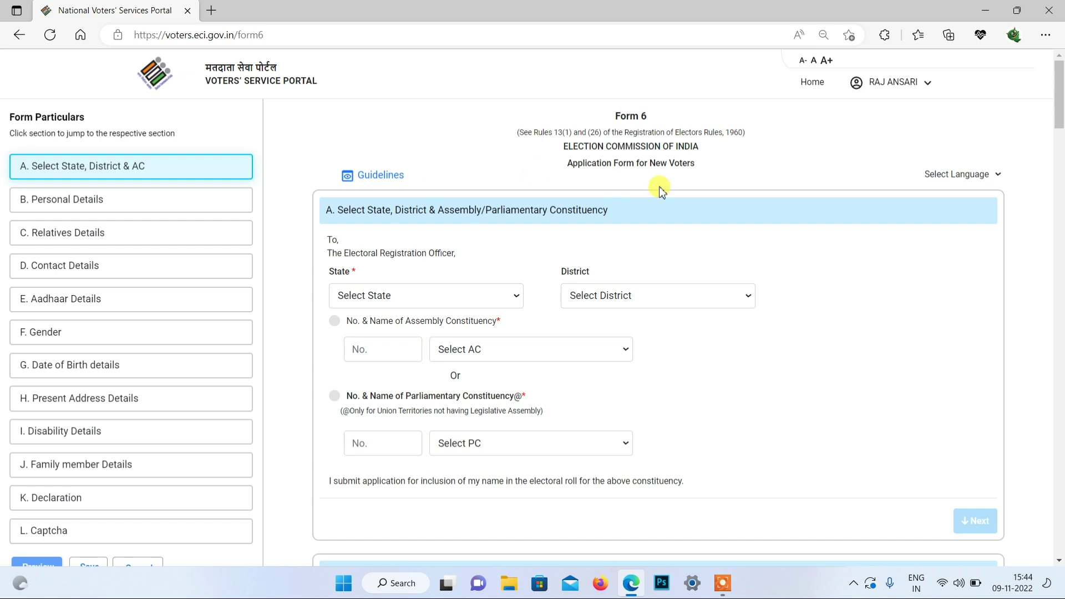
drag(1059, 92, 1058, 538)
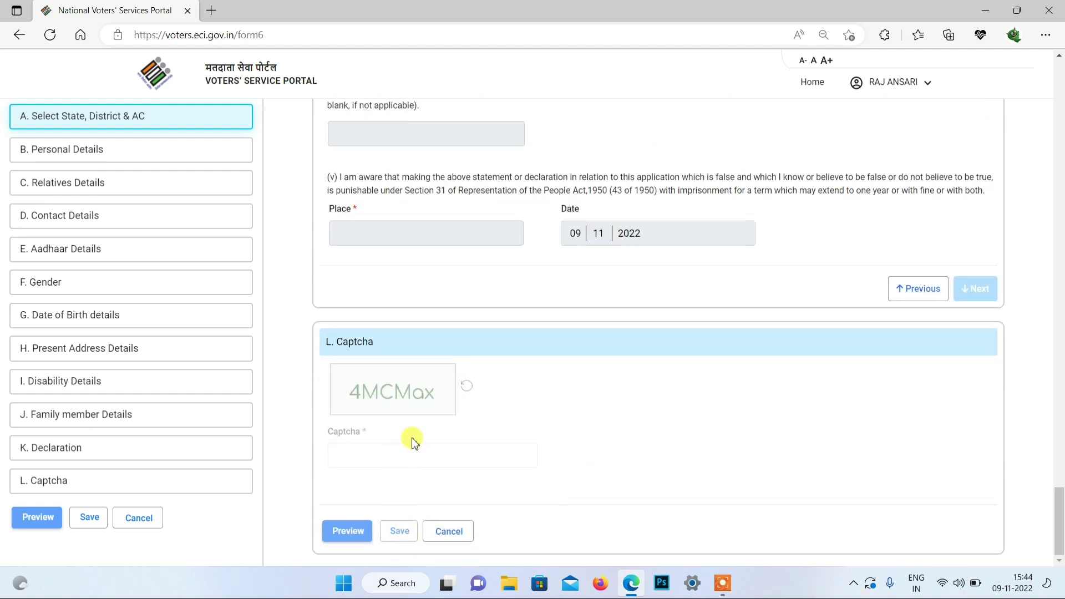
scroll(412, 438, up, 6)
scroll(412, 438, up, 4)
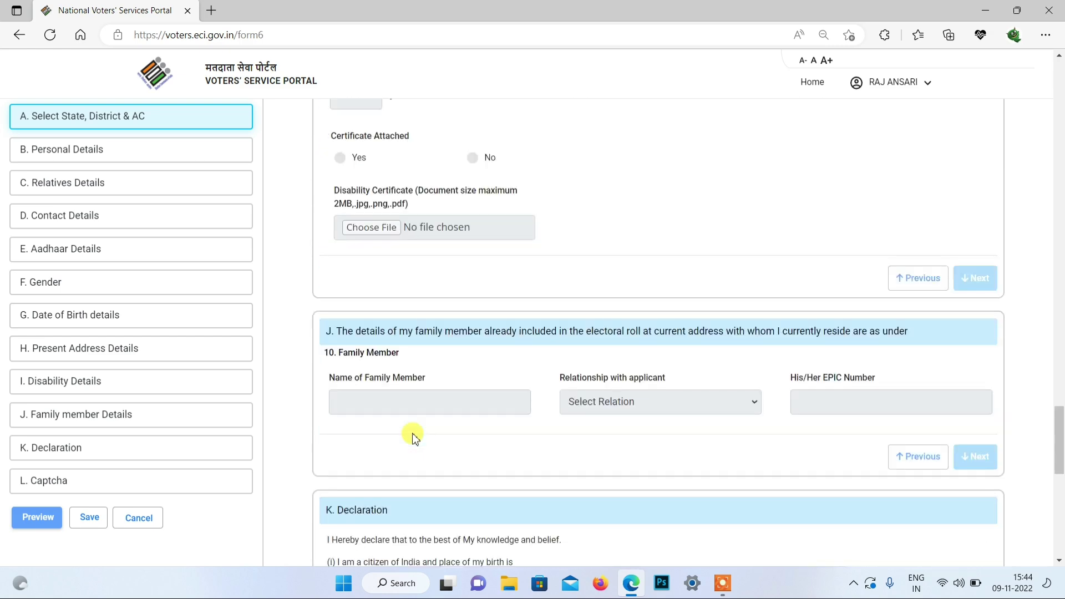
scroll(412, 438, up, 5)
scroll(412, 438, up, 10)
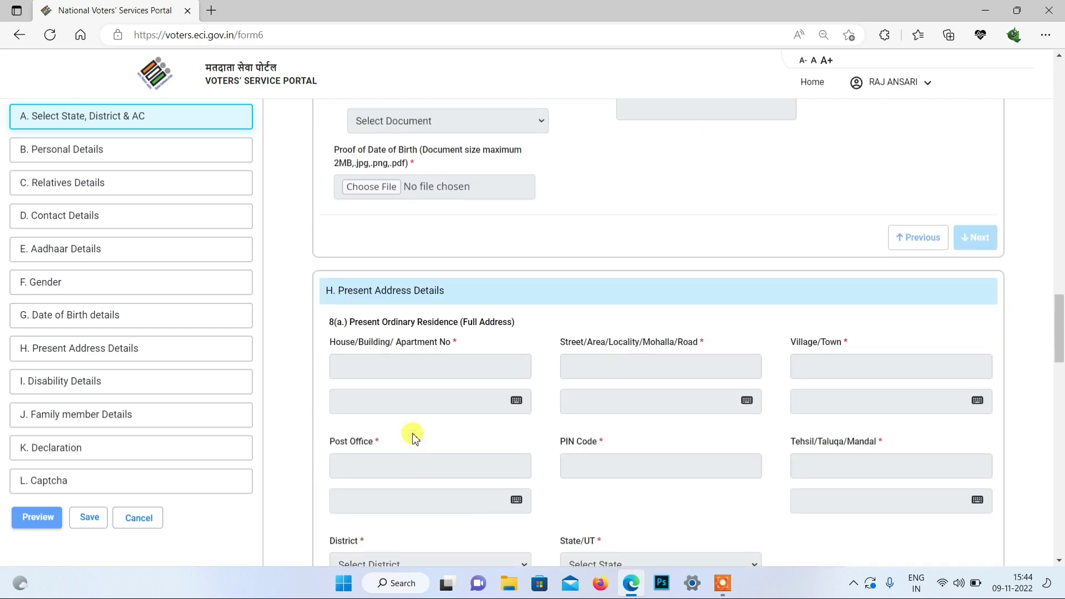
scroll(424, 429, up, 8)
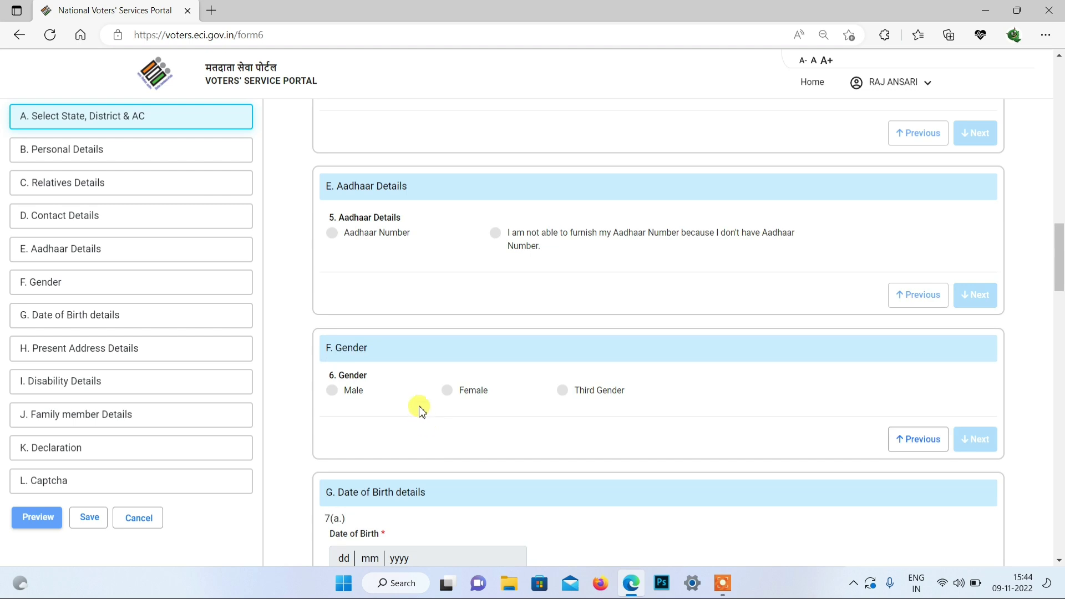
scroll(419, 406, up, 20)
scroll(424, 386, up, 2)
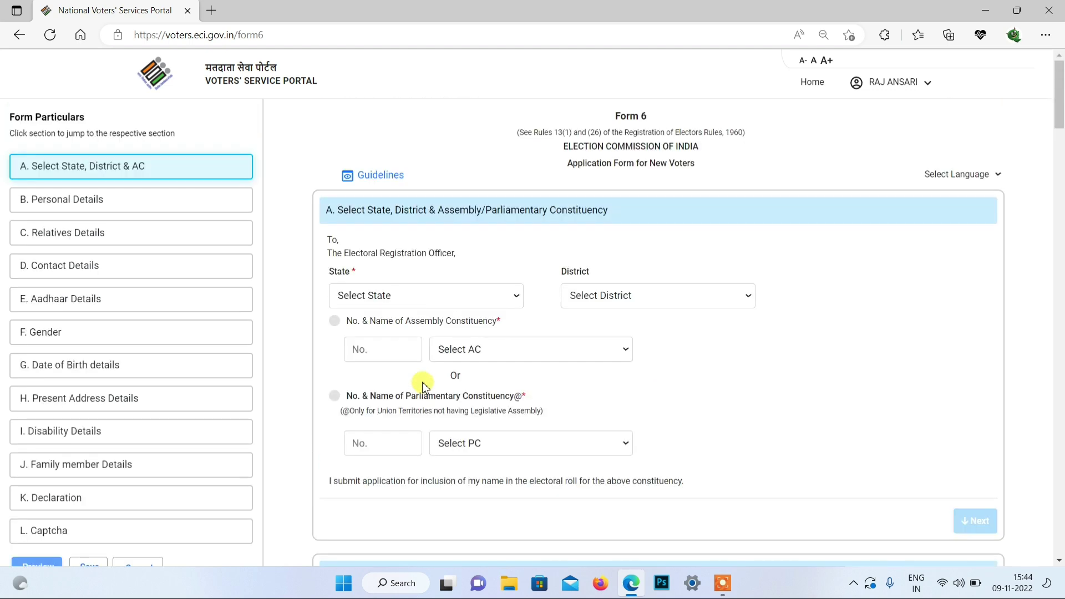
- Select Bihar as the state and KATIHAR as the district in section A of Form 6
click(398, 295)
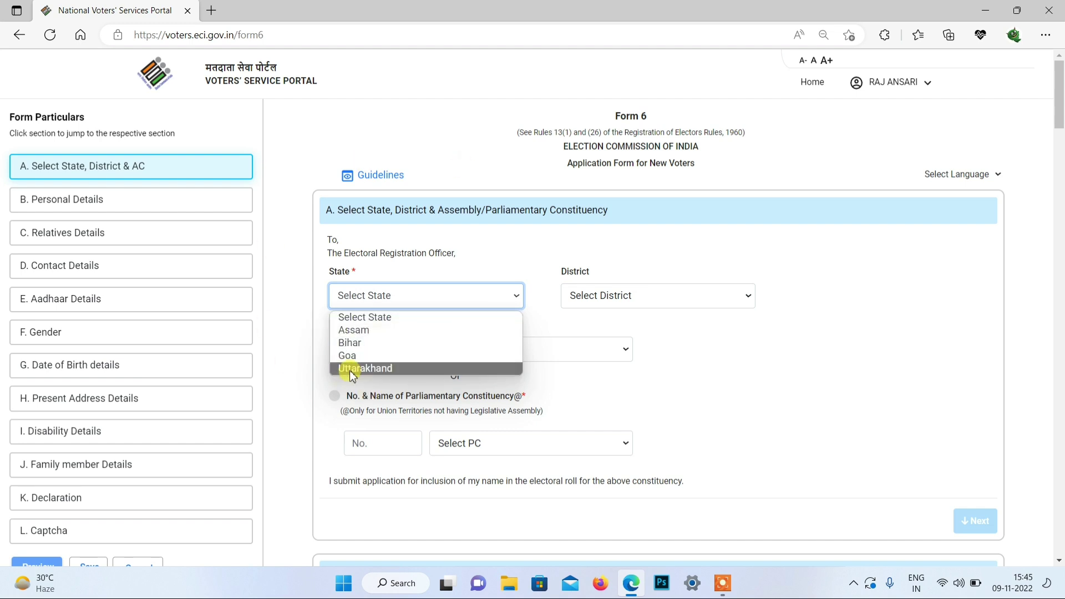
click(352, 343)
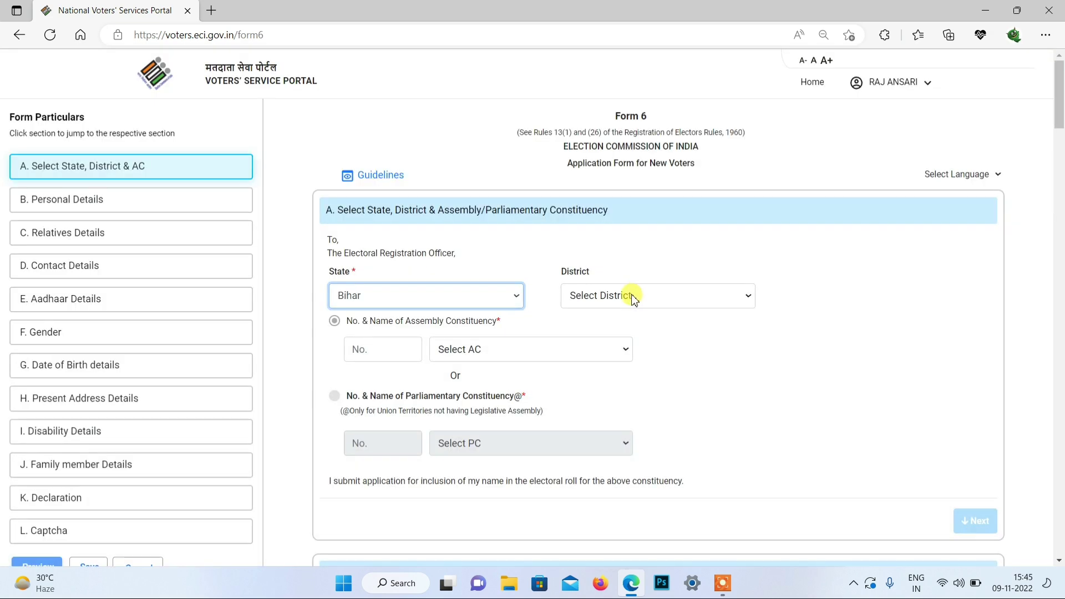
click(624, 301)
scroll(593, 205, down, 1)
click(583, 211)
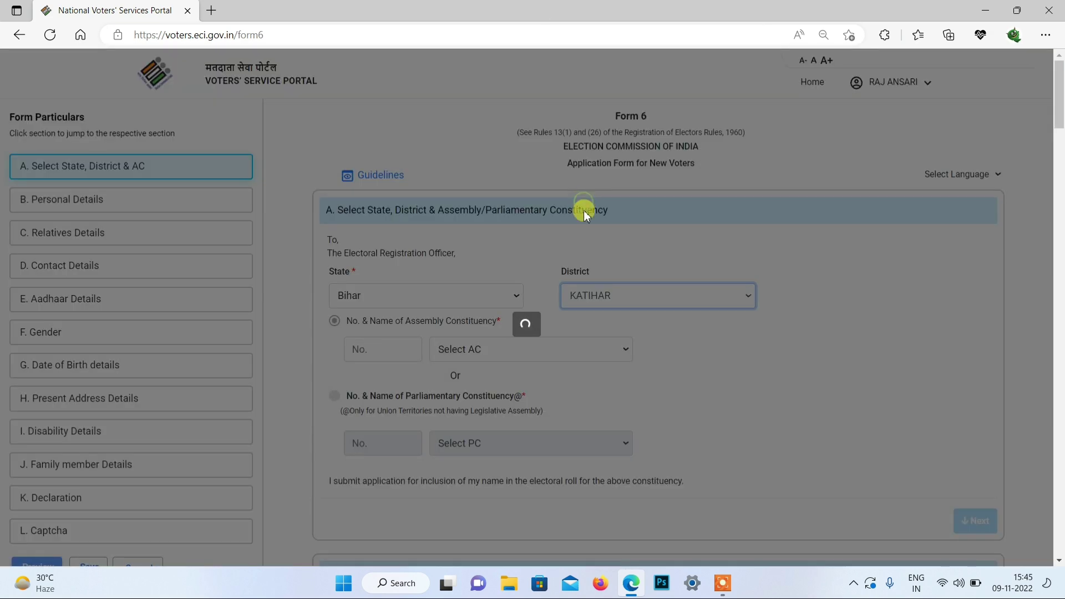
- Review the remaining Form 6 sections, from personal details to the captcha, and try to save the form
scroll(514, 284, down, 1)
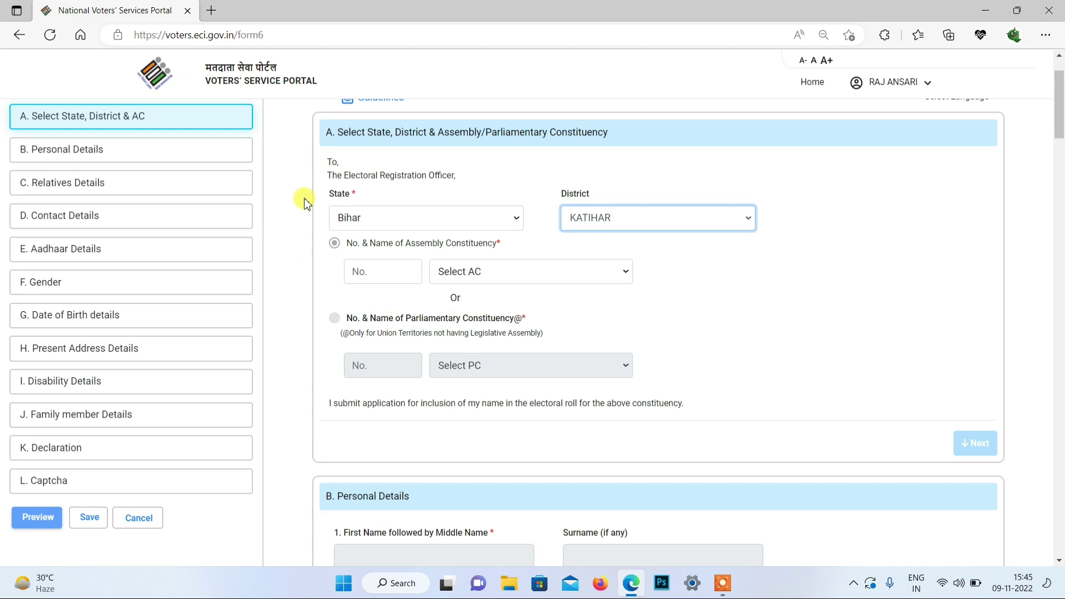
scroll(516, 285, down, 3)
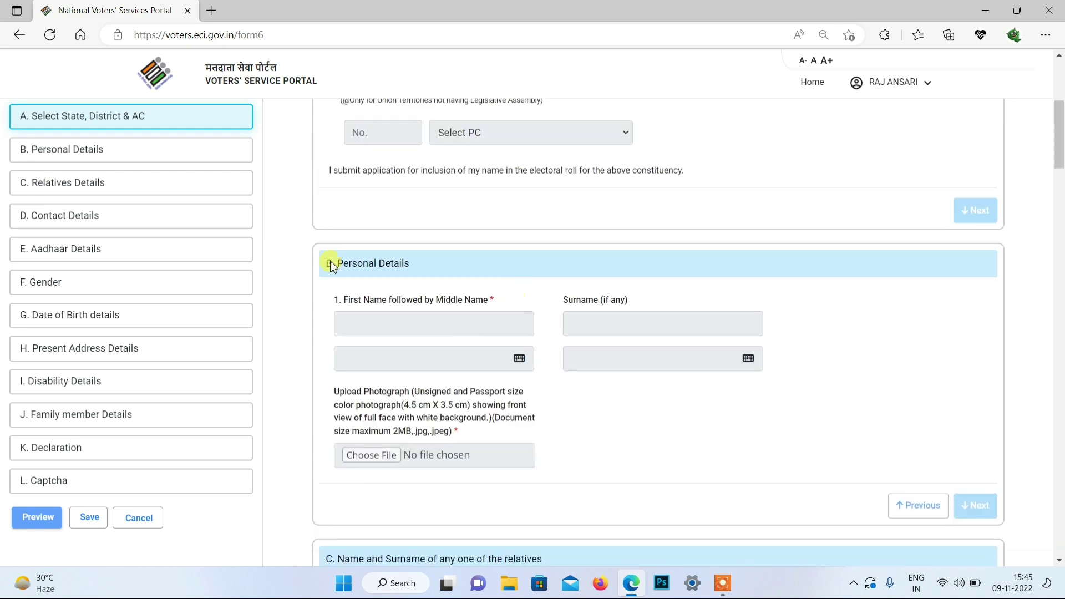
scroll(494, 358, down, 5)
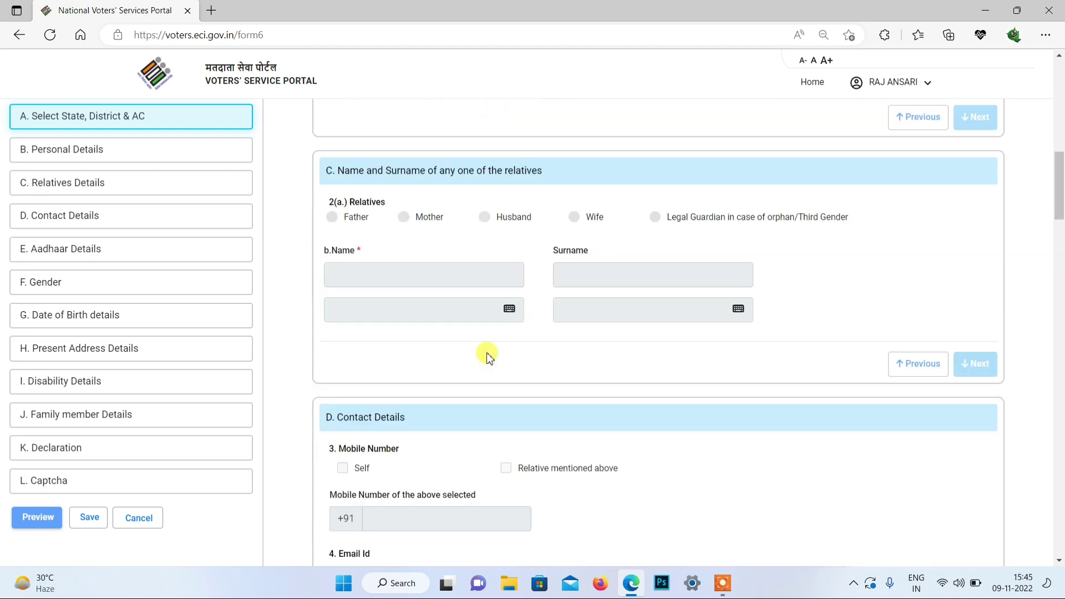
scroll(488, 358, down, 5)
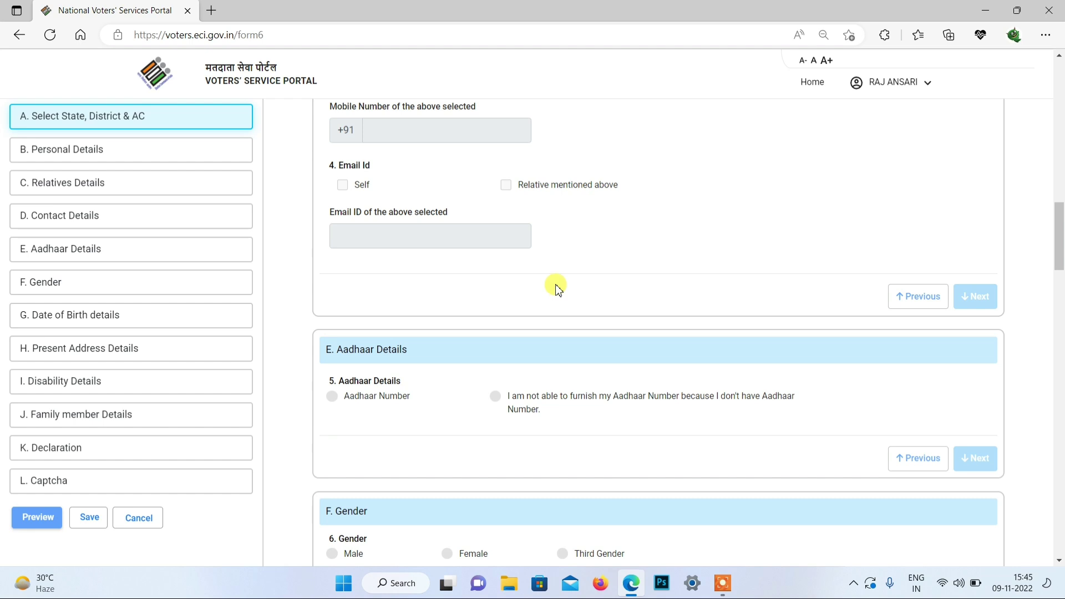
scroll(555, 289, down, 1)
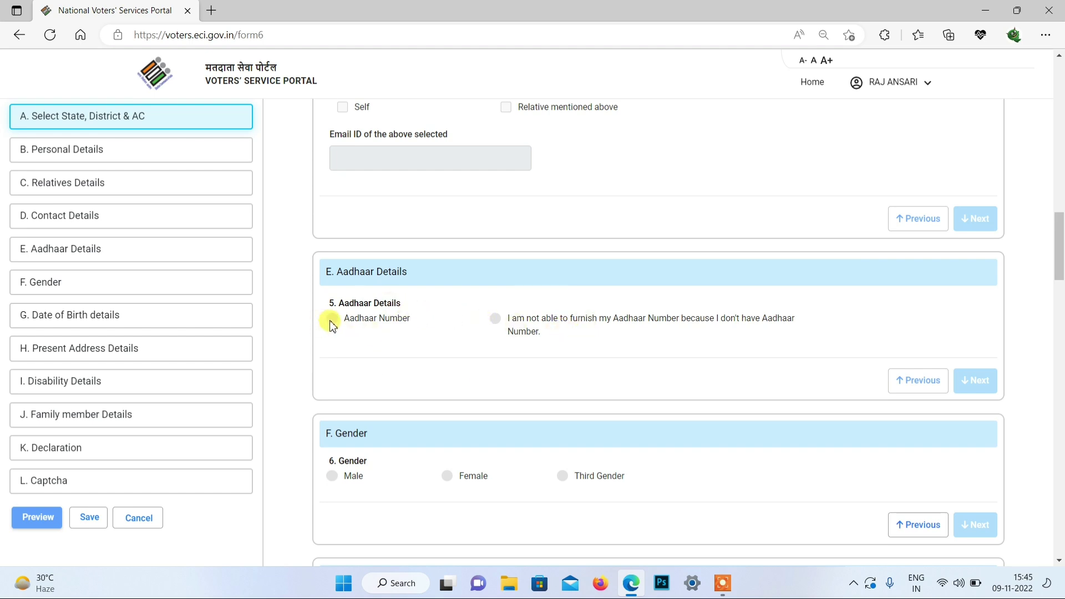
scroll(590, 320, down, 4)
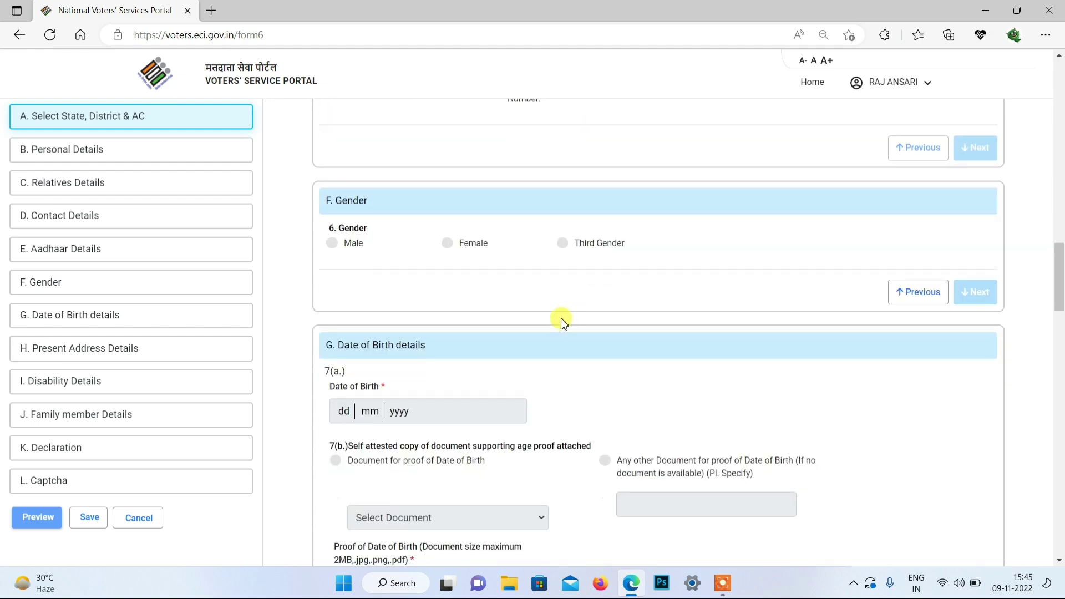
scroll(491, 325, down, 10)
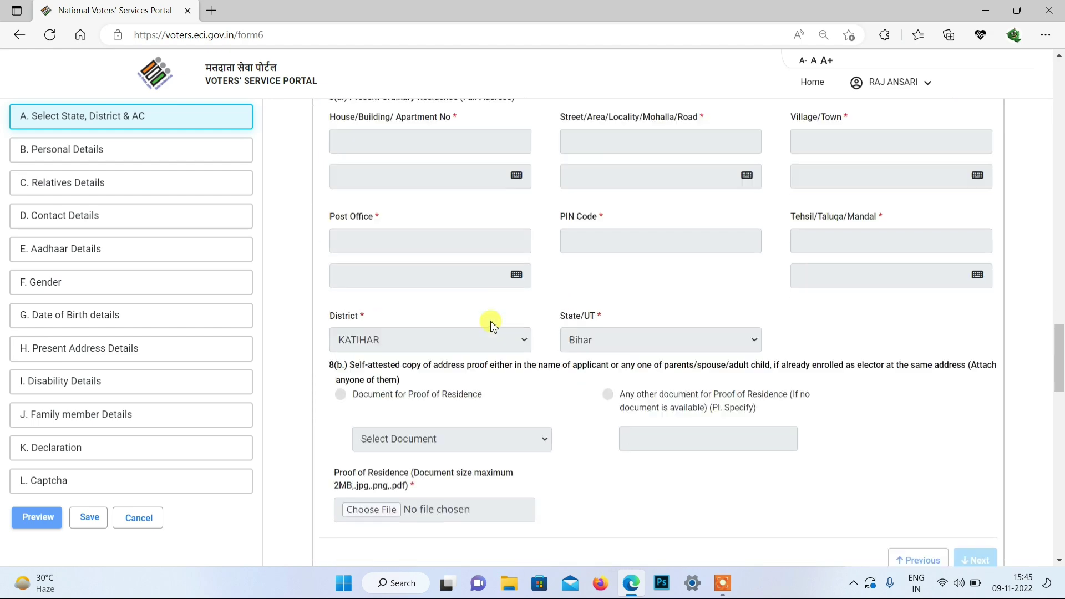
scroll(543, 322, down, 8)
click(401, 530)
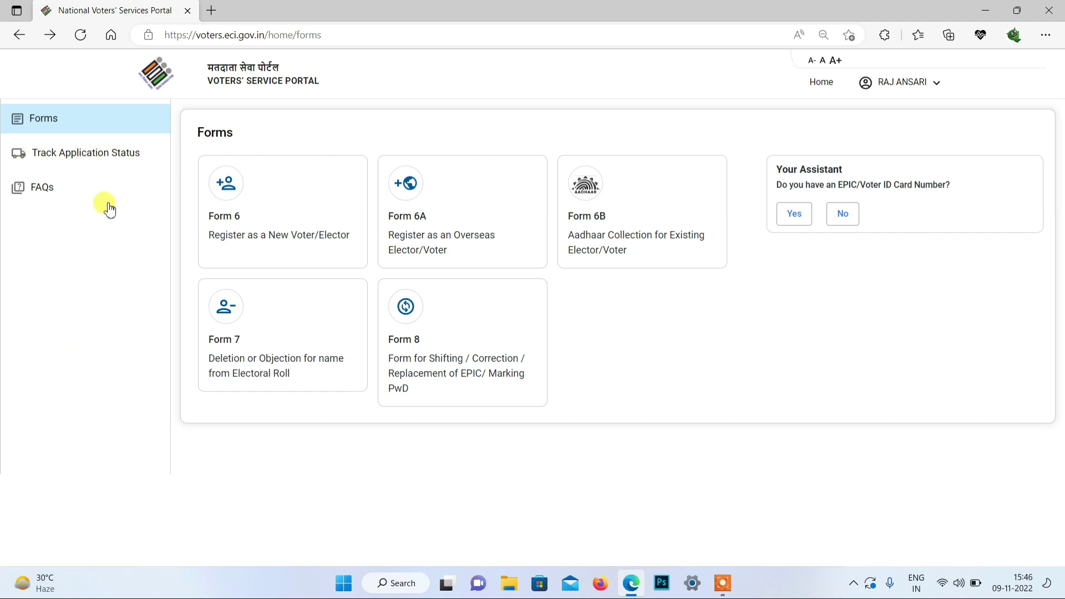
- Open application status tracking and examine its Reference Number, Details and Contact Information search options
click(64, 153)
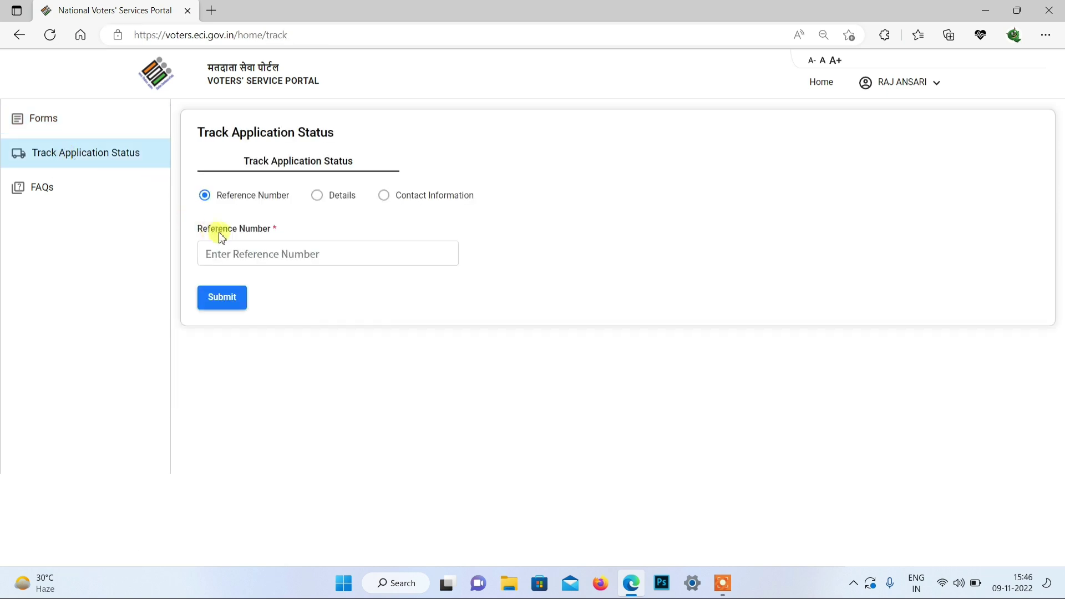
click(222, 253)
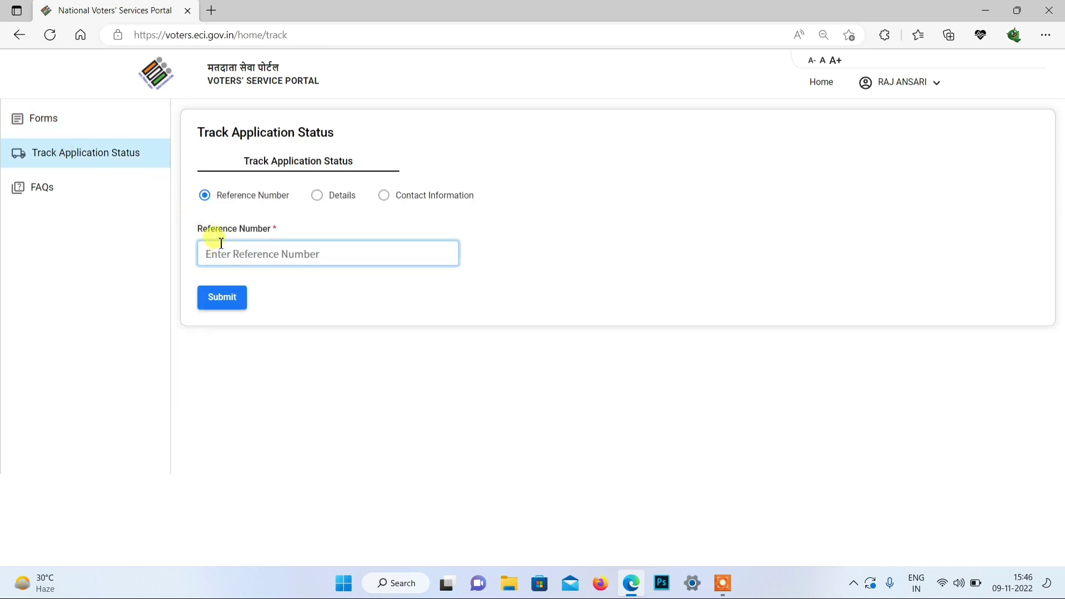
click(221, 298)
click(315, 196)
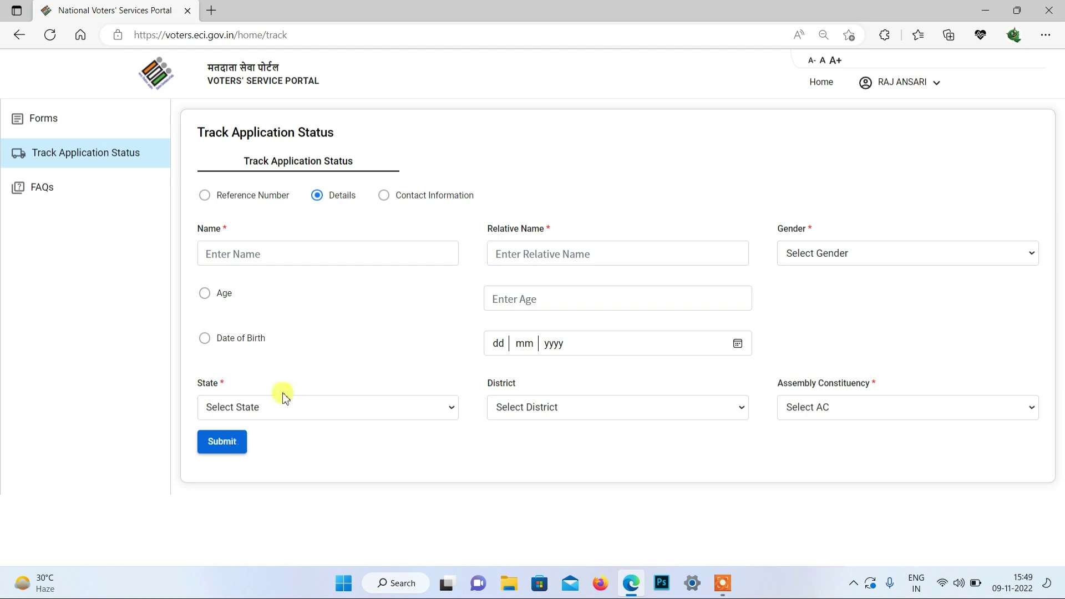
click(384, 195)
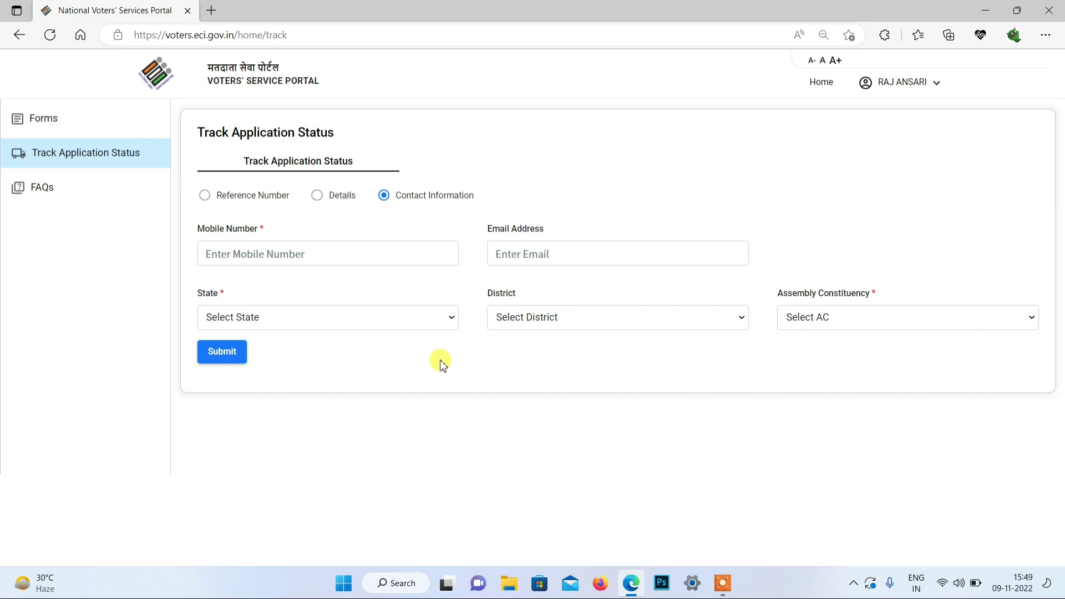
- Open Form 6B for Aadhaar collection from the forms list and dismiss its EPIC number verification dialog
click(43, 118)
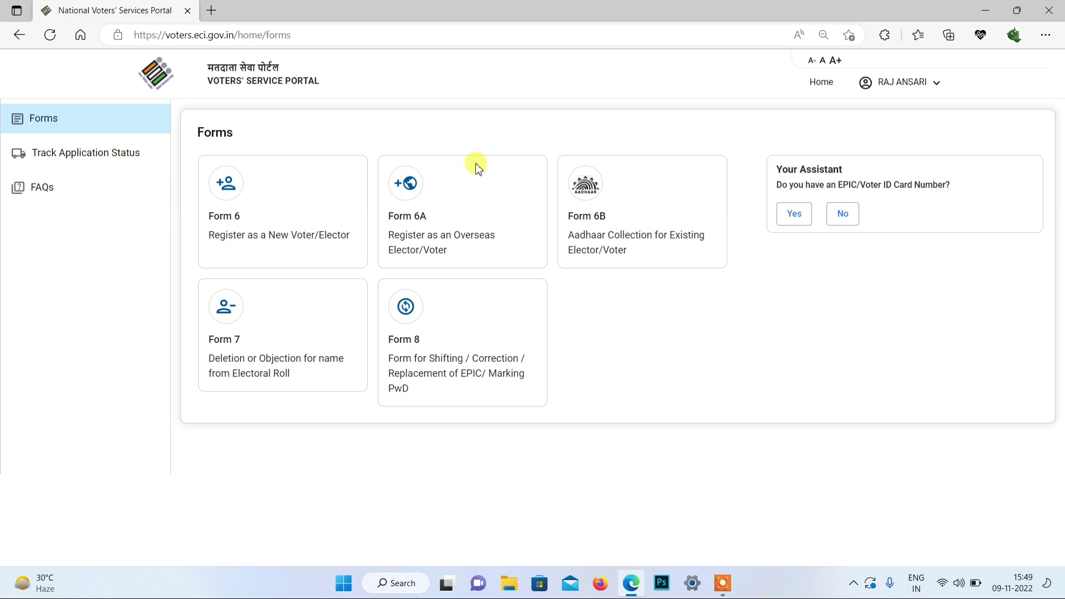
click(590, 200)
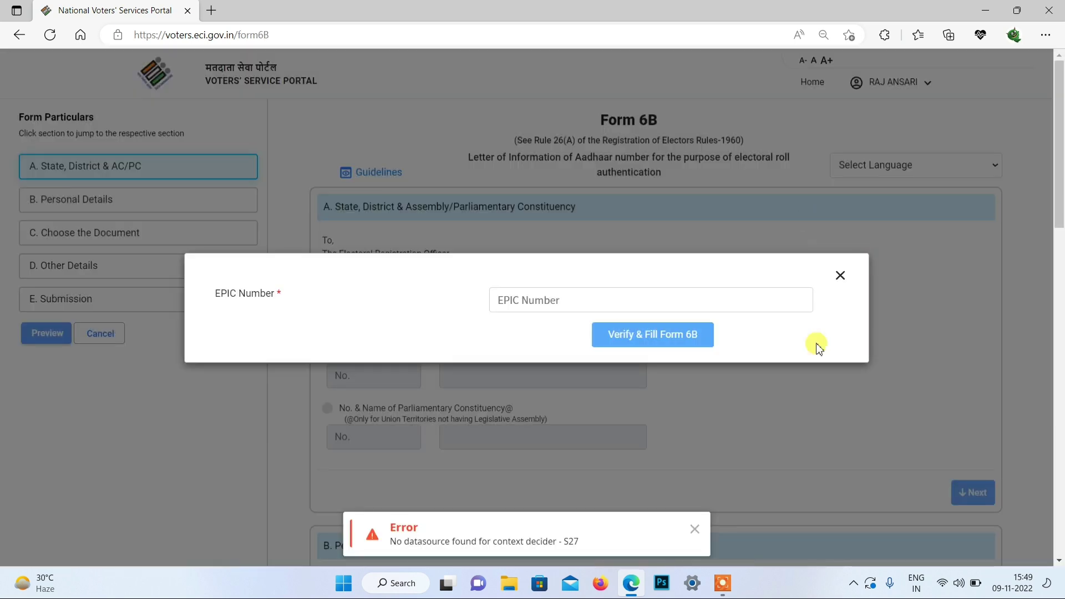
click(570, 293)
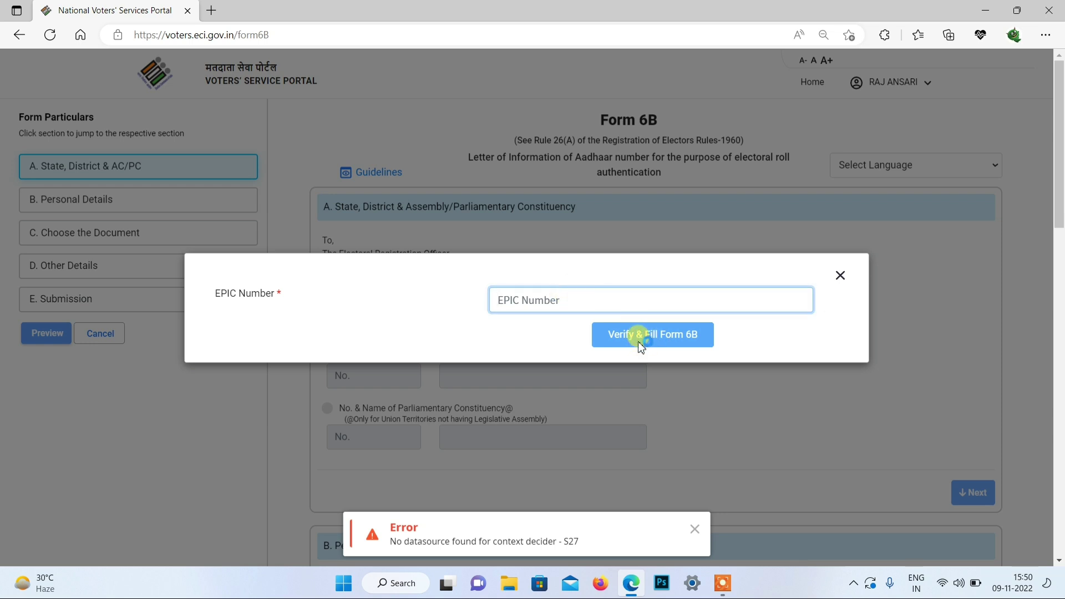
click(839, 276)
- Examine the Form 6B sections from the Aadhaar document choice to submission, and return to the forms list
scroll(432, 285, down, 10)
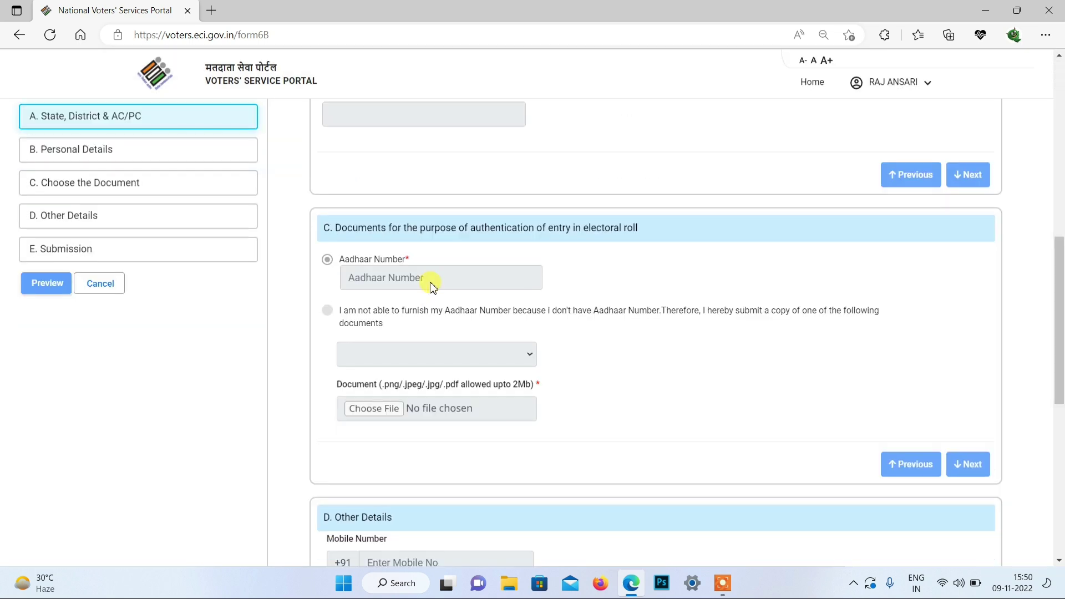
scroll(430, 287, down, 3)
scroll(389, 415, down, 4)
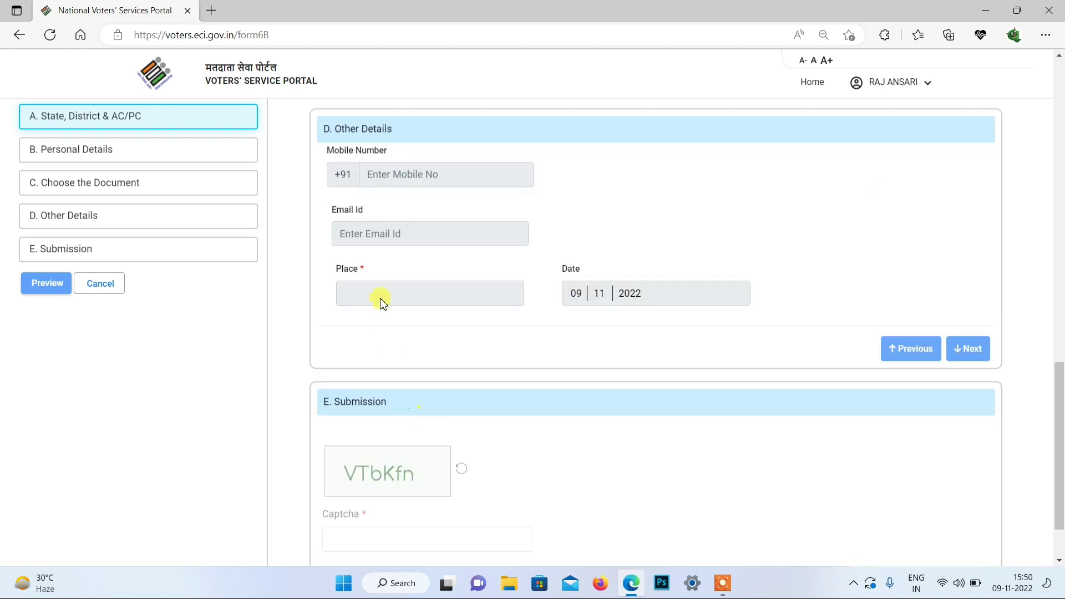
scroll(450, 497, down, 1)
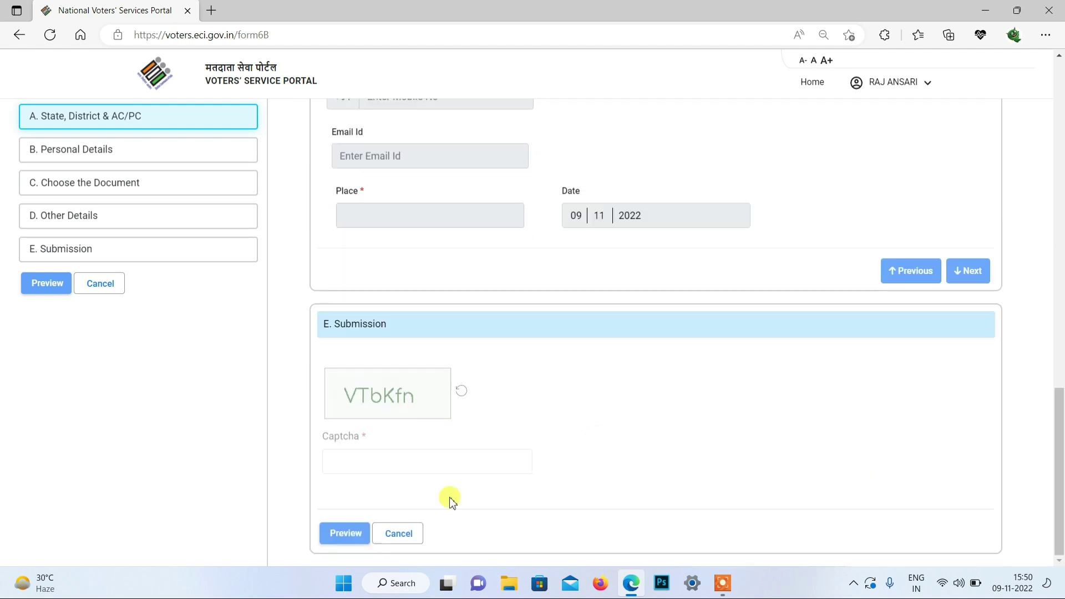
click(352, 534)
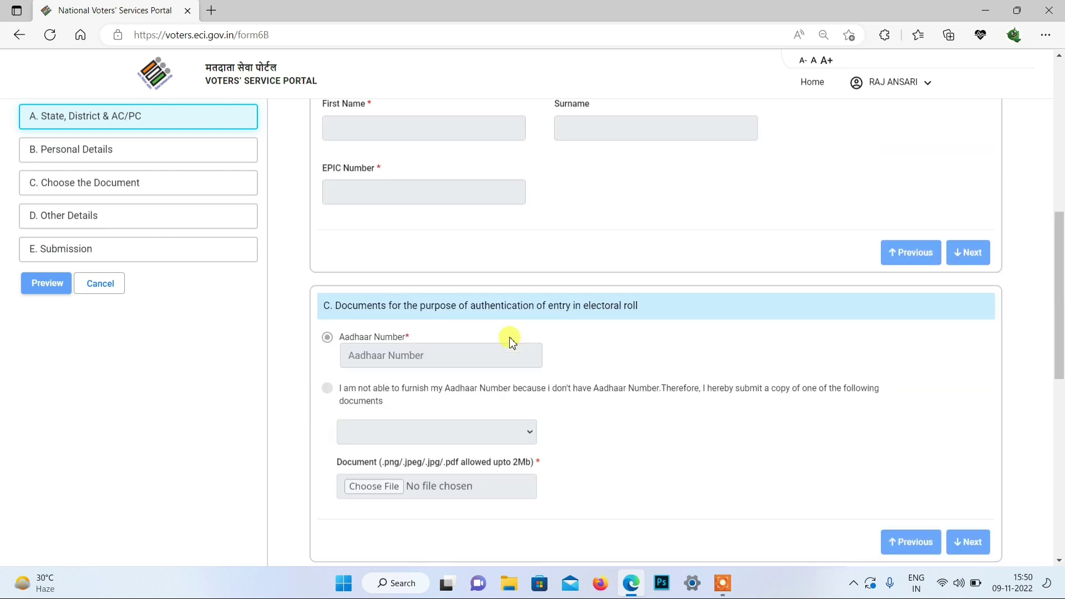
scroll(506, 244, up, 8)
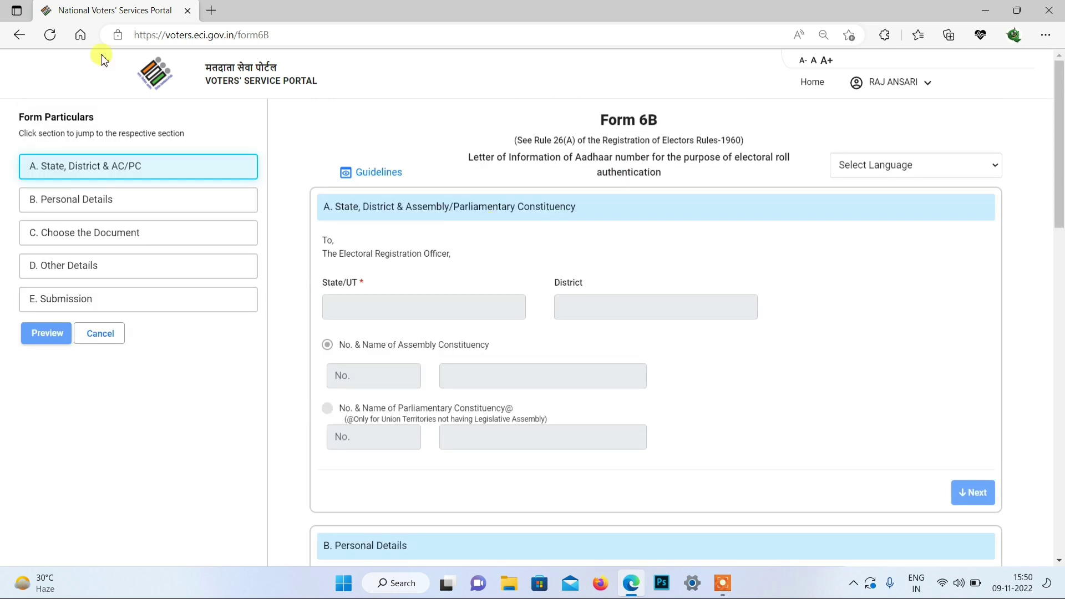
click(17, 36)
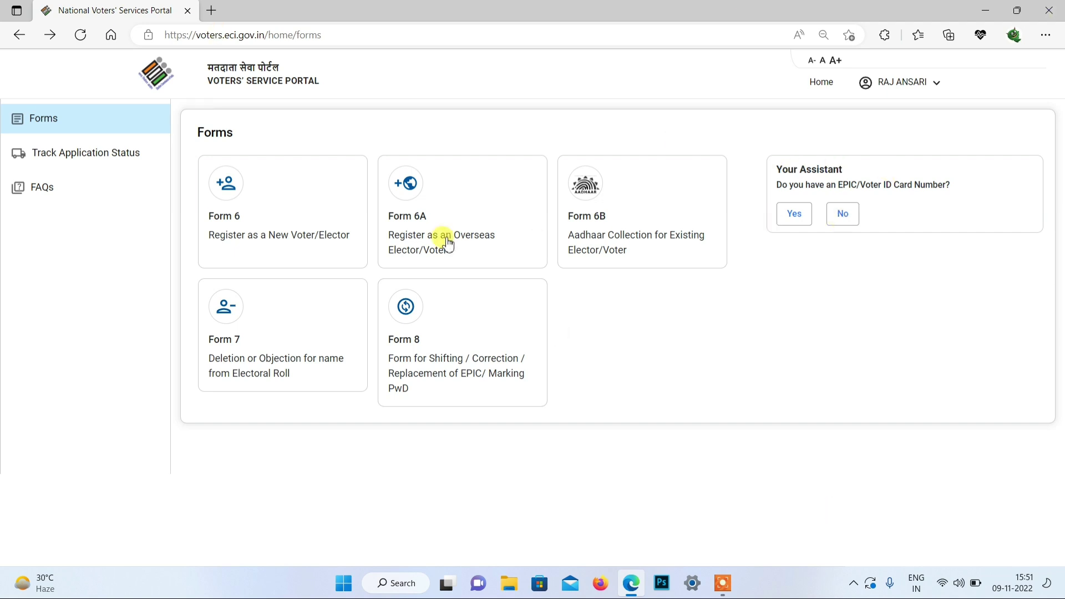
- Search the web for NVSP in a new tab, open the National Voter's Service Portal and highlight its state-specific form submission notice
click(211, 10)
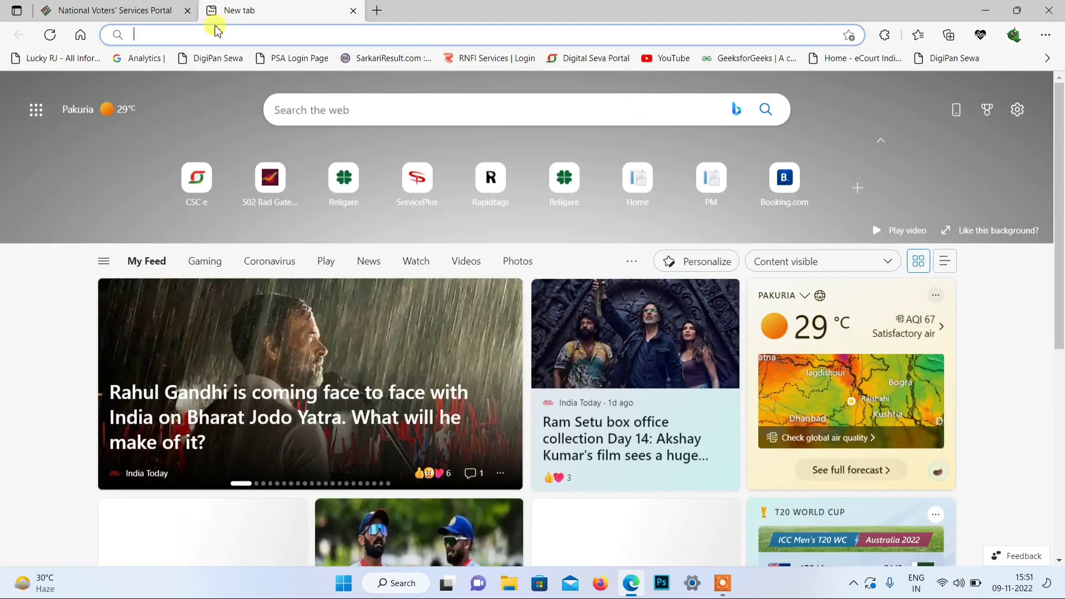
text(NVSP)
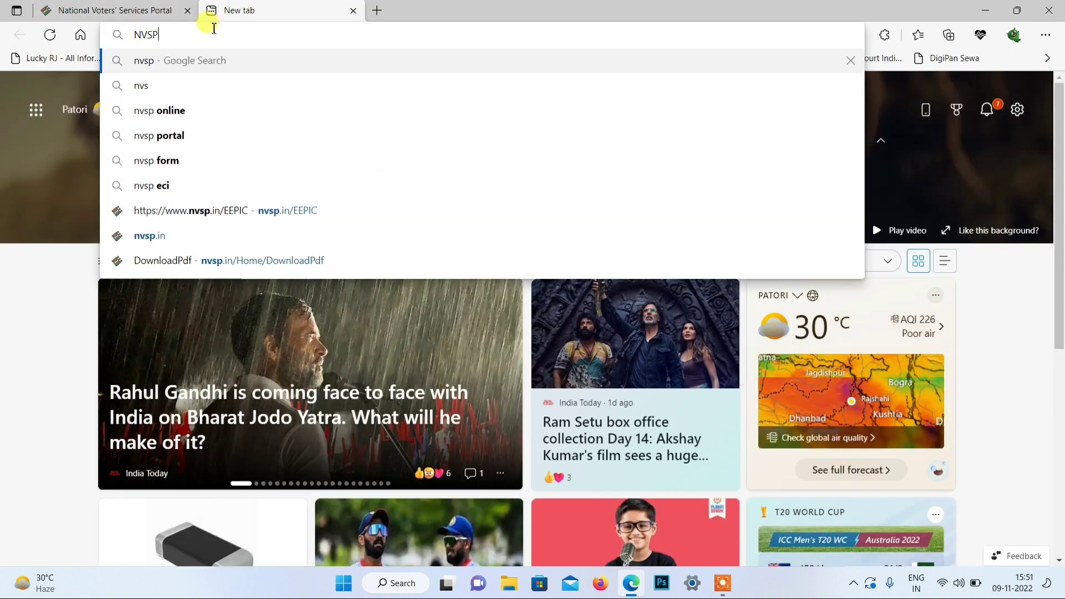
key(Return)
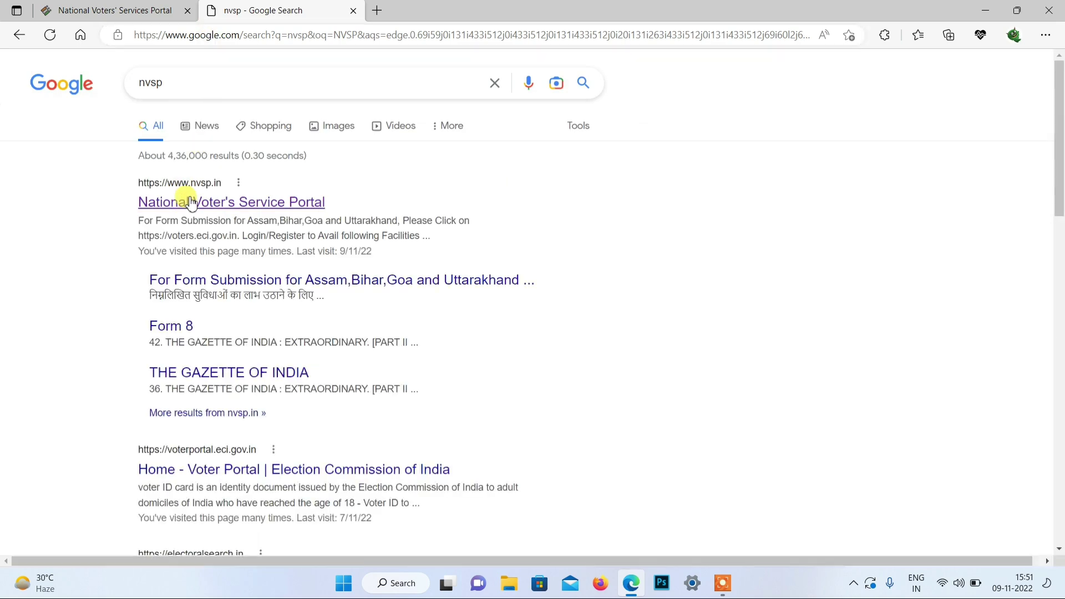
click(189, 203)
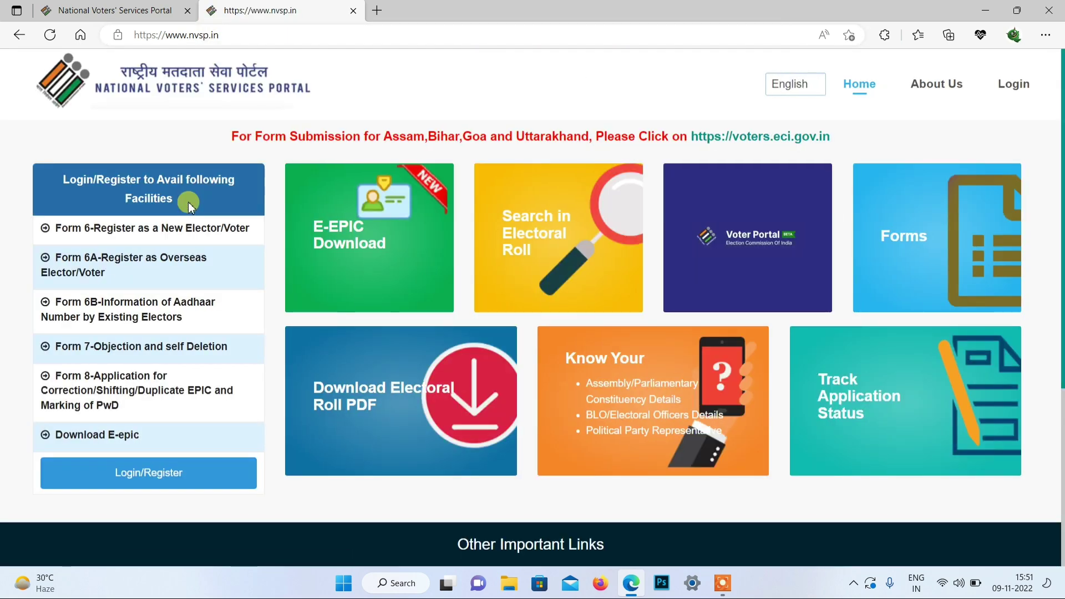
drag(231, 137, 643, 137)
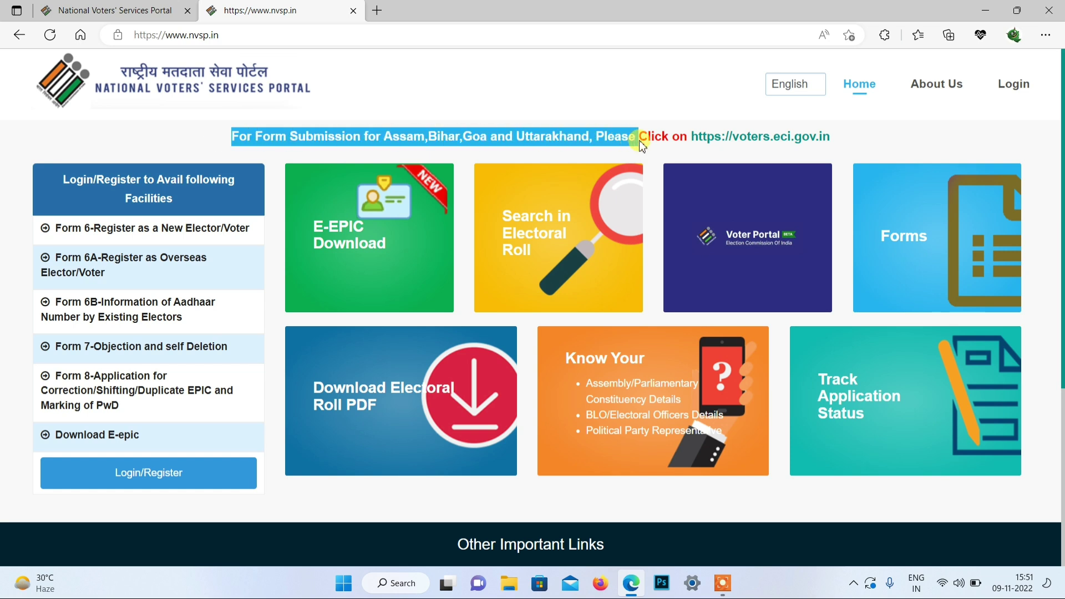
- View the NVSP login page and new-user mobile verification form, and return to the voters.eci.gov.in tab to examine its login fields
click(143, 472)
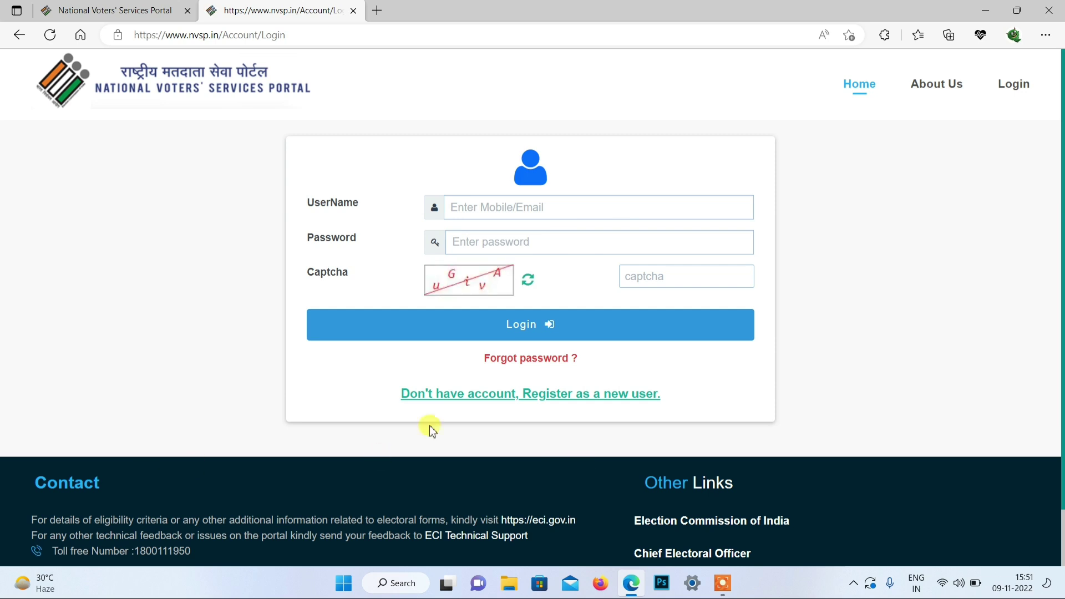
click(508, 395)
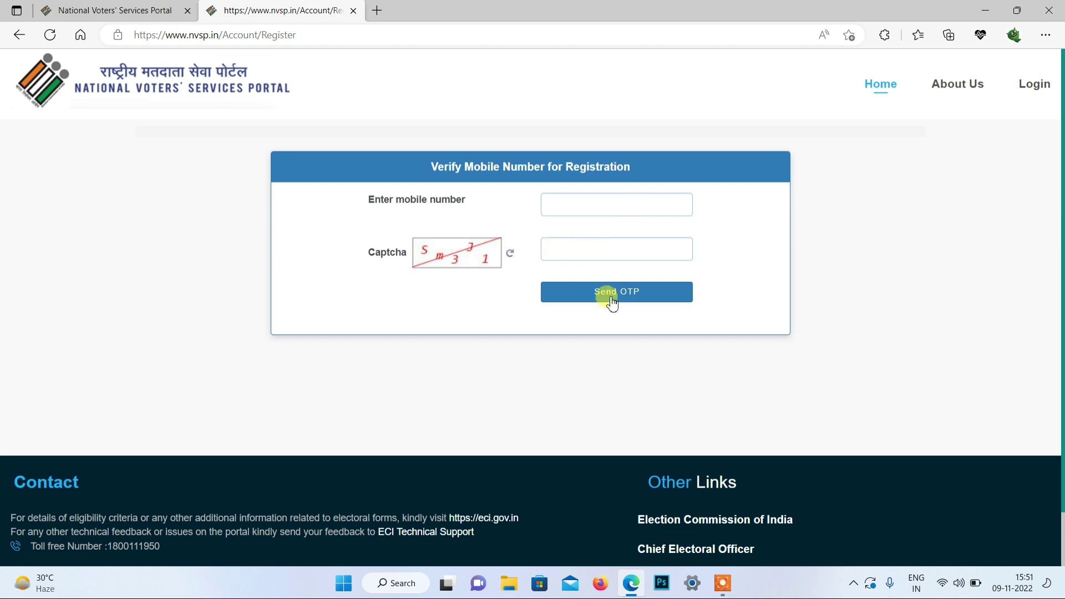
key(ctrl+Tab)
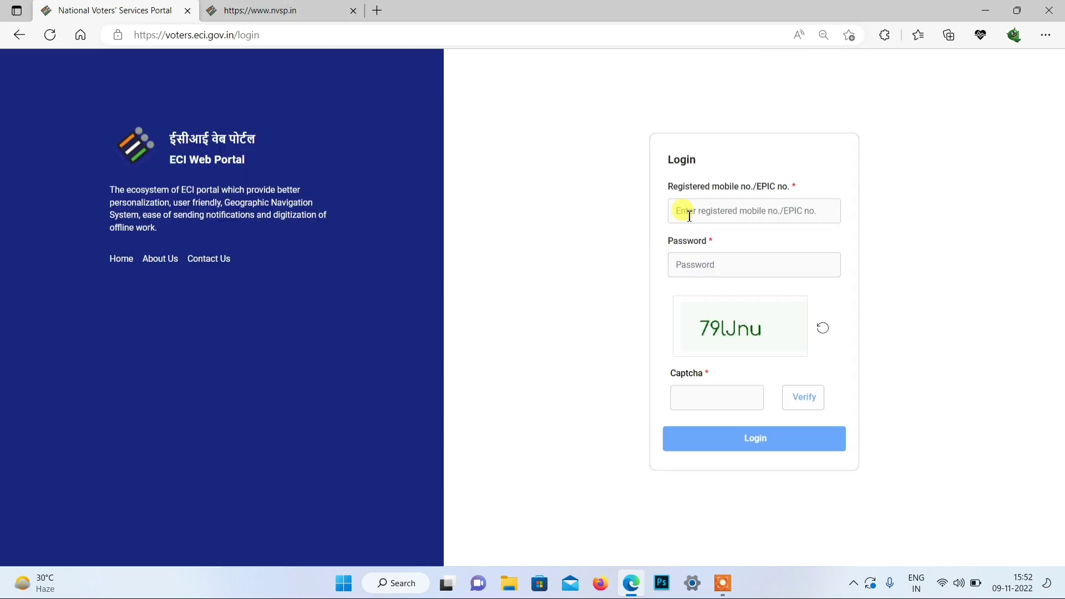
click(700, 264)
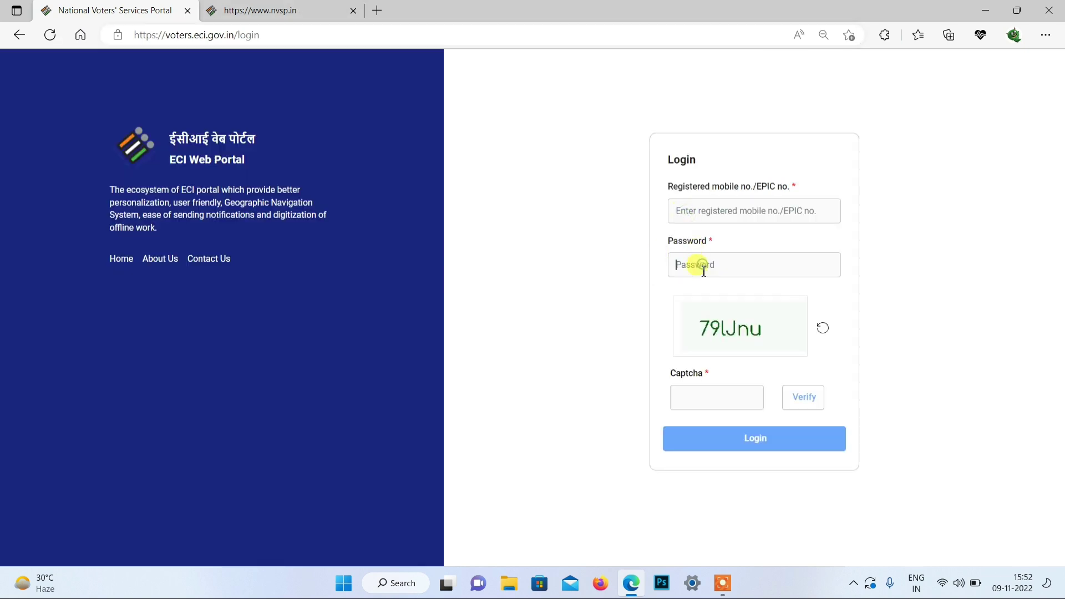